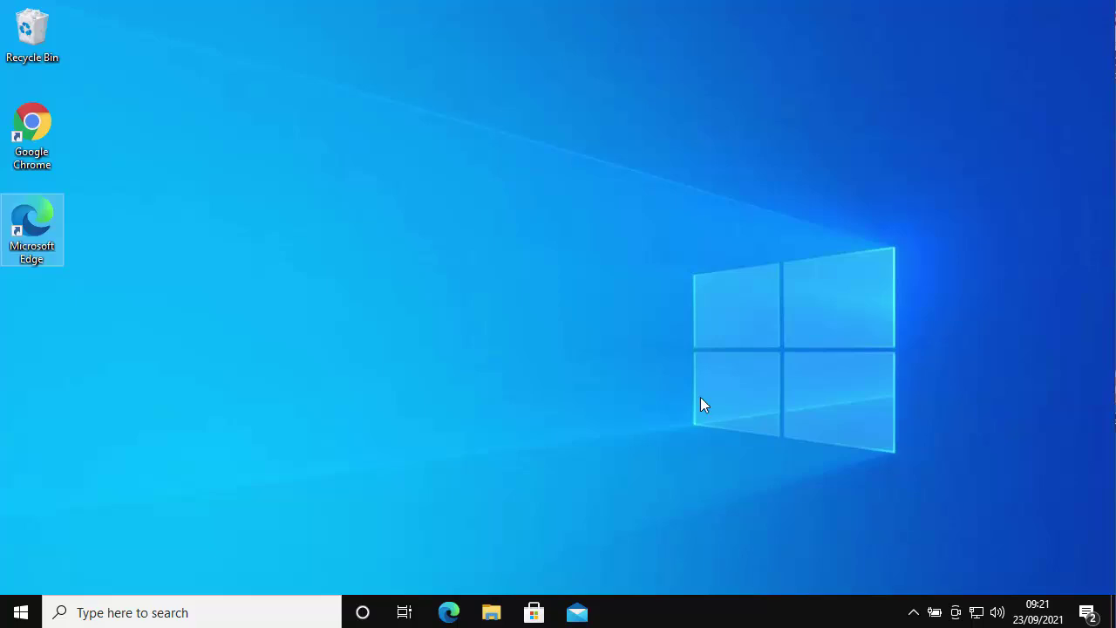
pyautogui.doubleClick(36, 237)
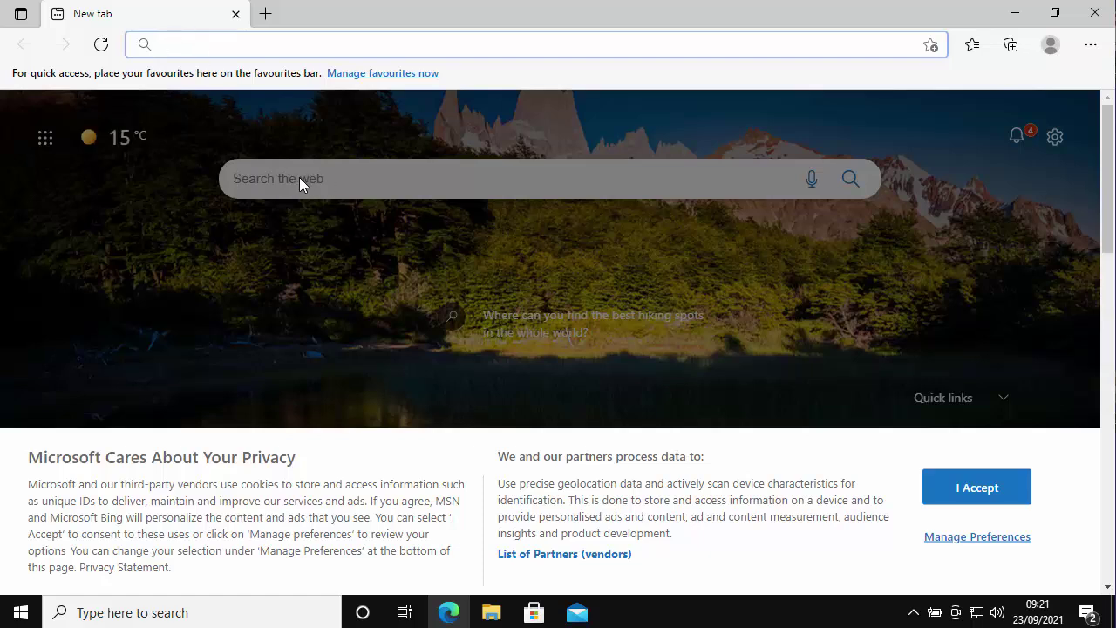
pyautogui.click(202, 44)
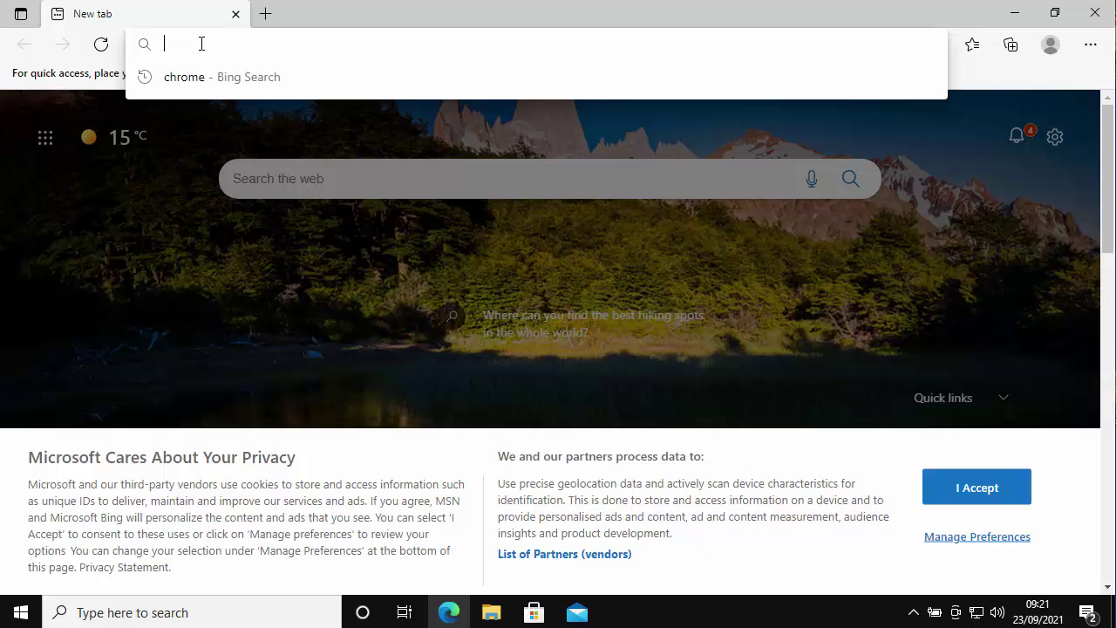
pyautogui.write('https://www.majorgeeks.com/files/details/windows_pc_health_check.html')
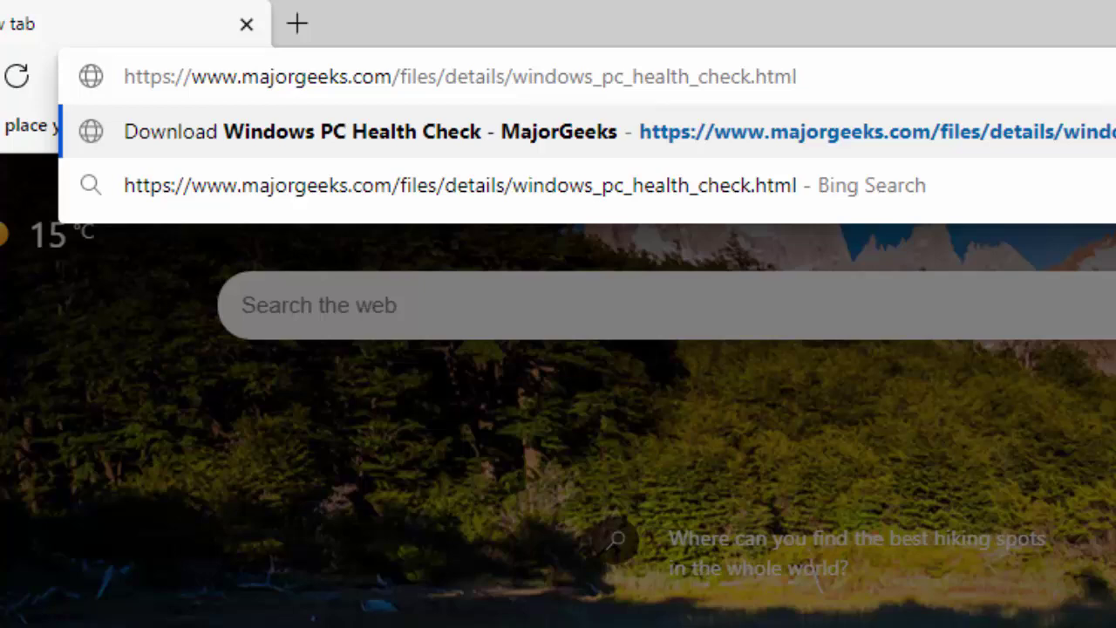
pyautogui.press('Return')
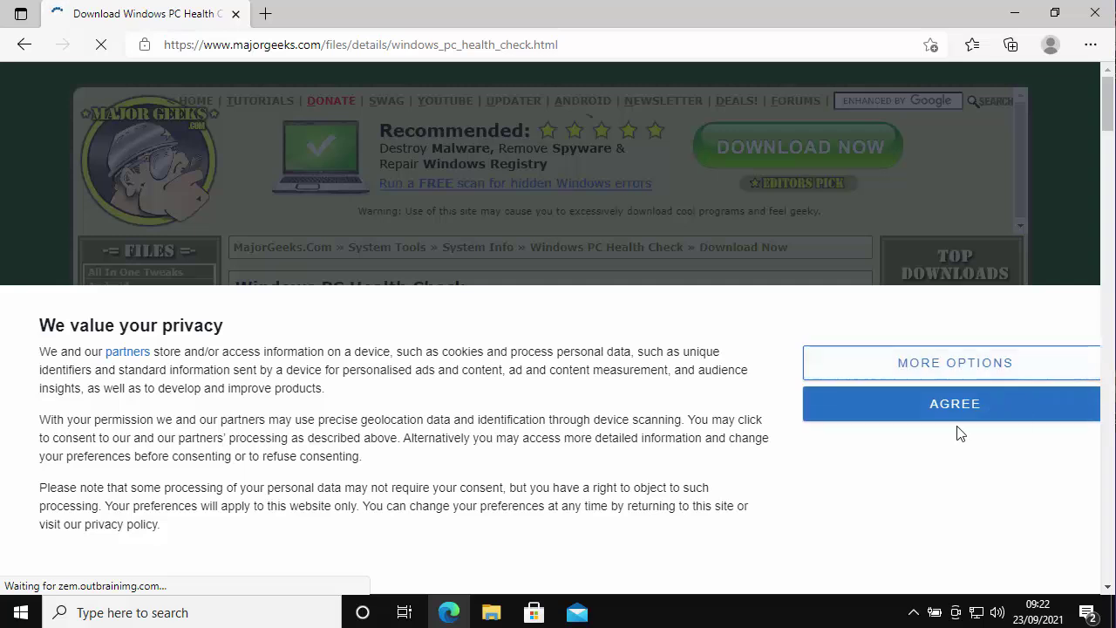
# Reject all optional data uses in the MajorGeeks privacy options and save the choices.
pyautogui.click(947, 371)
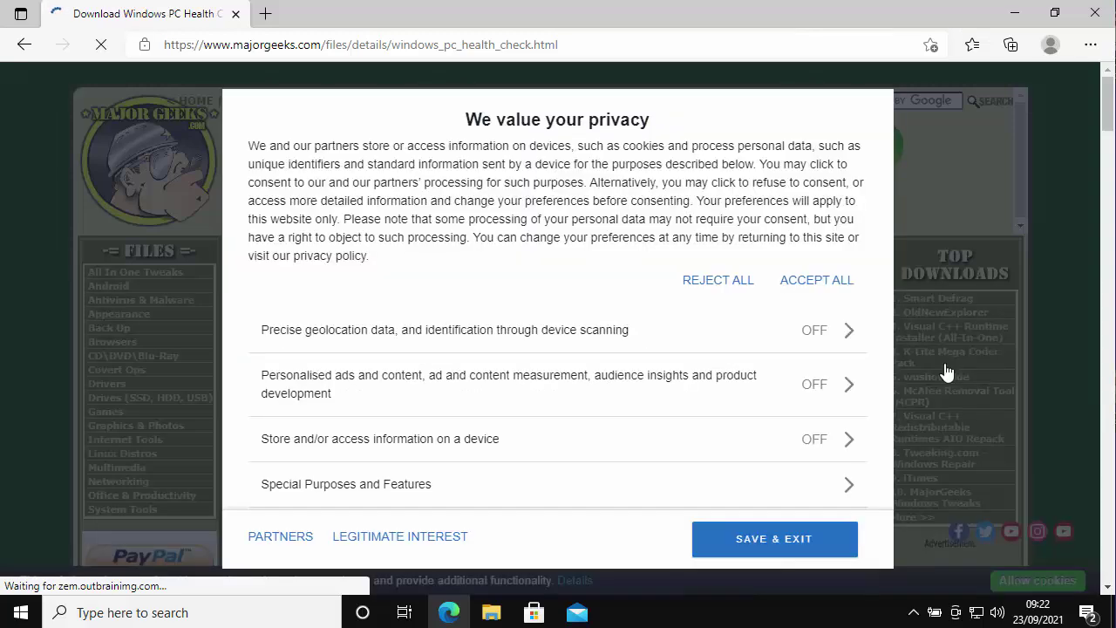
pyautogui.click(722, 289)
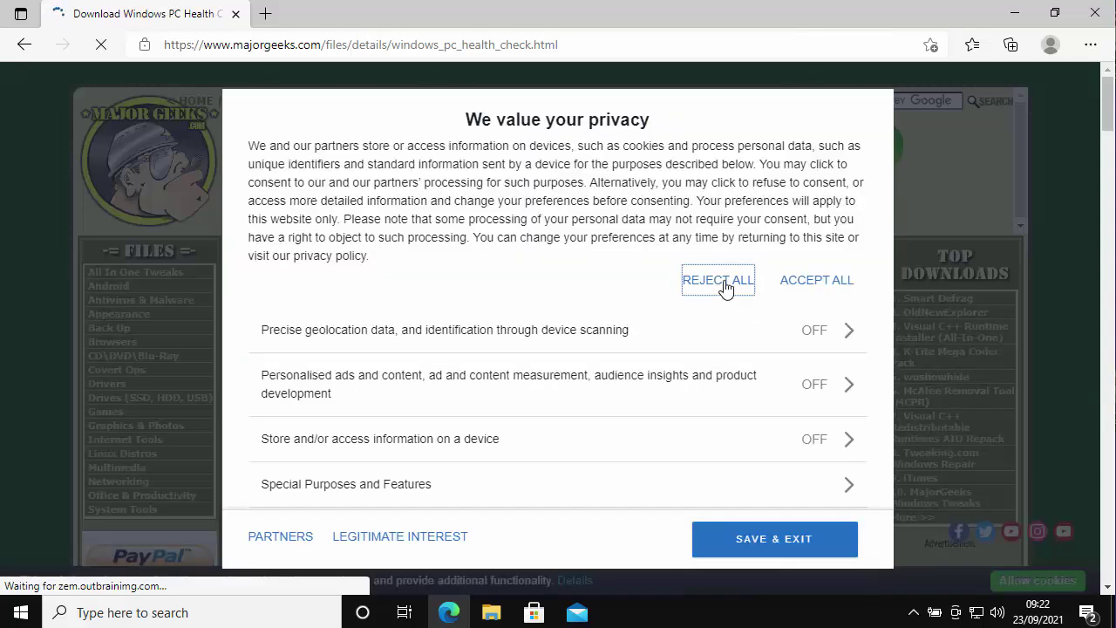
pyautogui.click(763, 550)
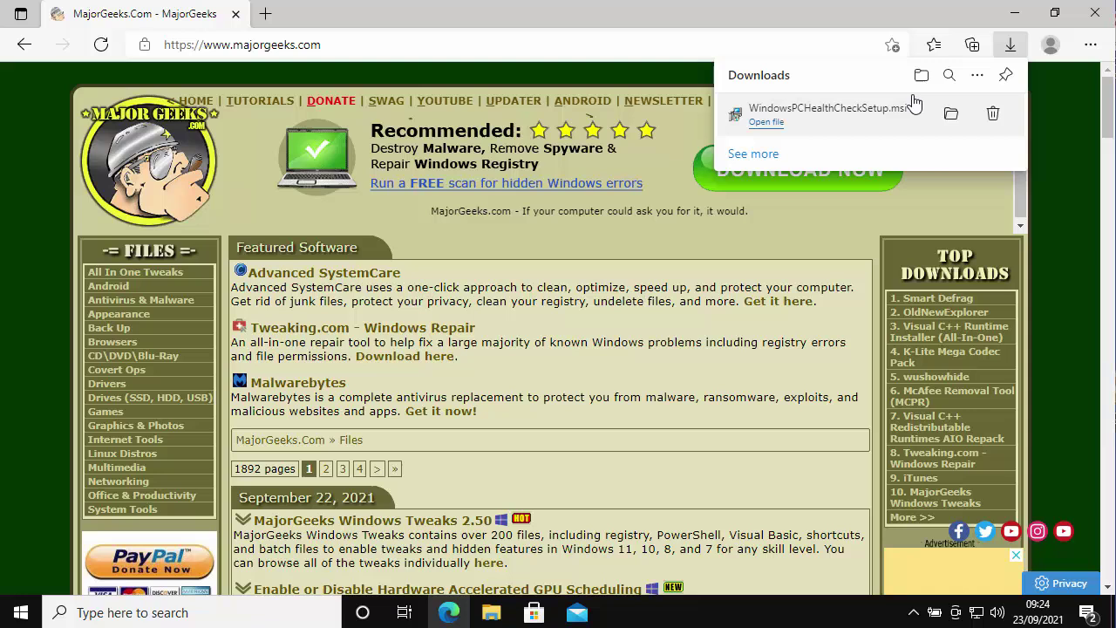
# Launch the downloaded WindowsPCHealthCheckSetup.msi and locate the installer file in the Downloads folder.
pyautogui.click(832, 116)
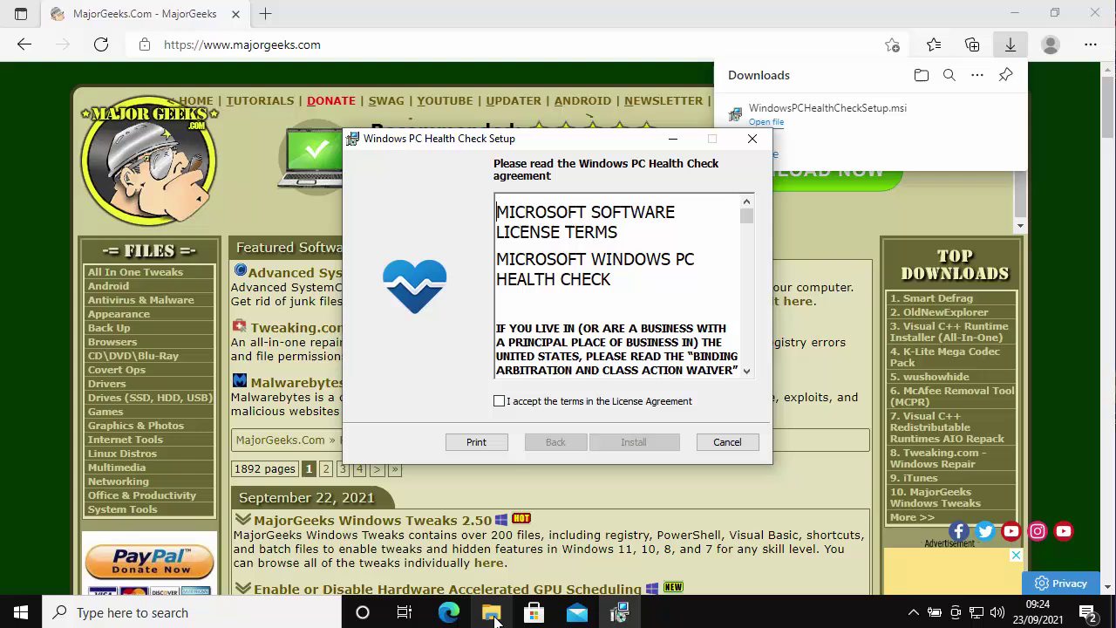
pyautogui.click(492, 613)
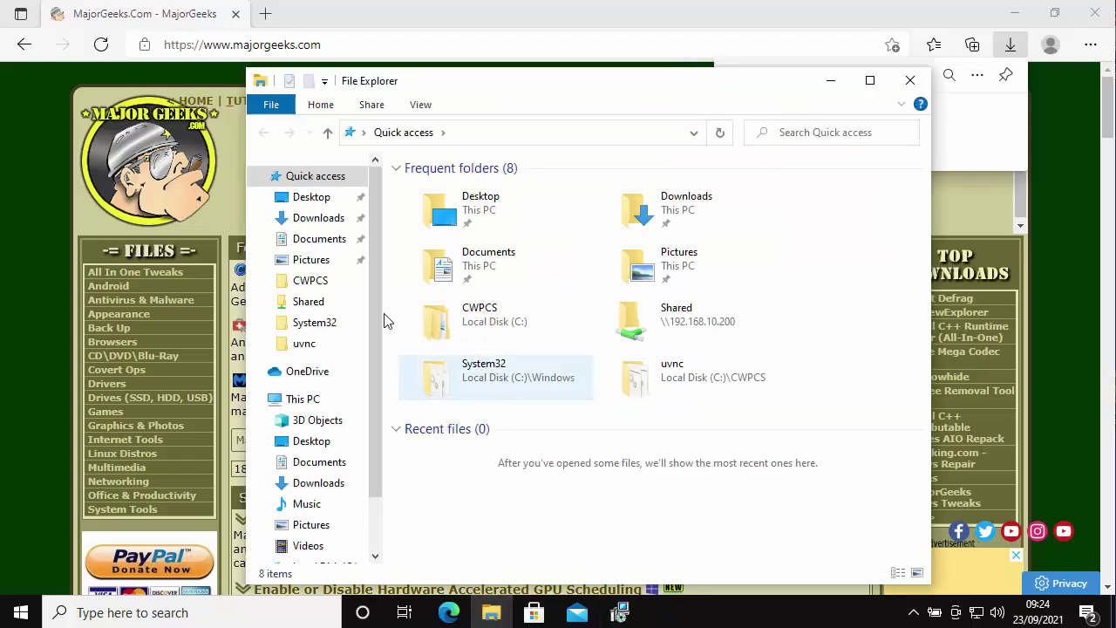
pyautogui.click(314, 218)
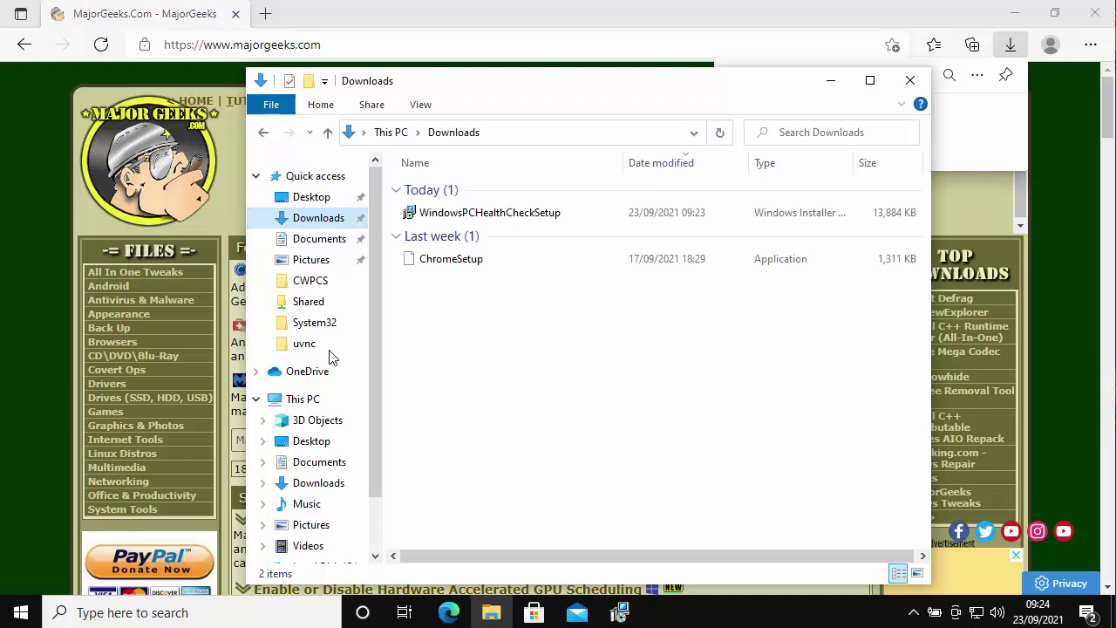
pyautogui.moveTo(491, 227)
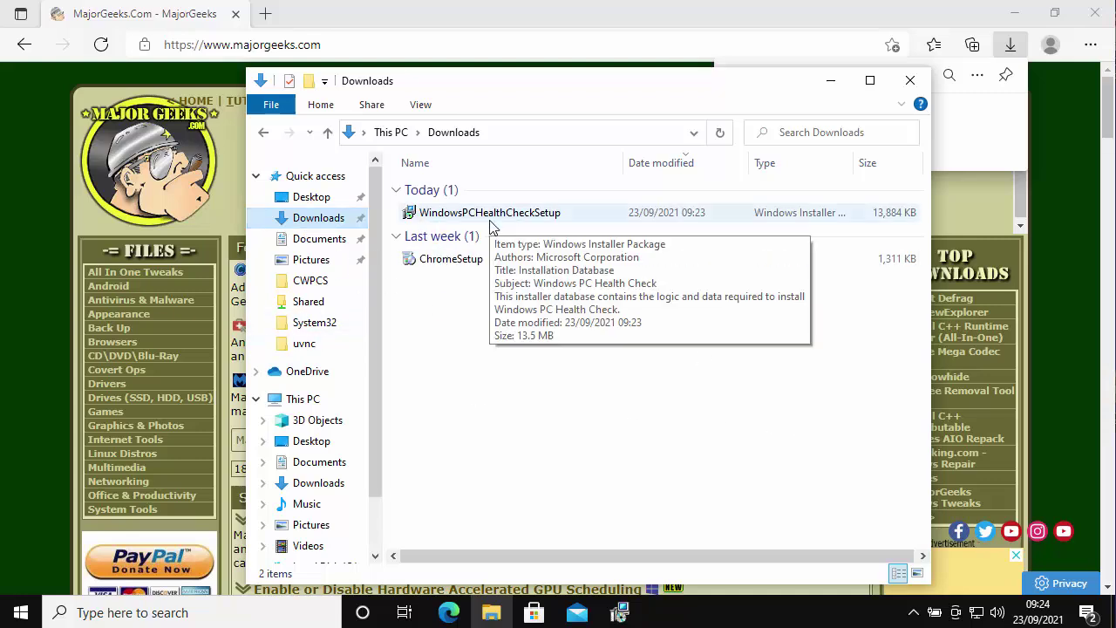
pyautogui.click(909, 81)
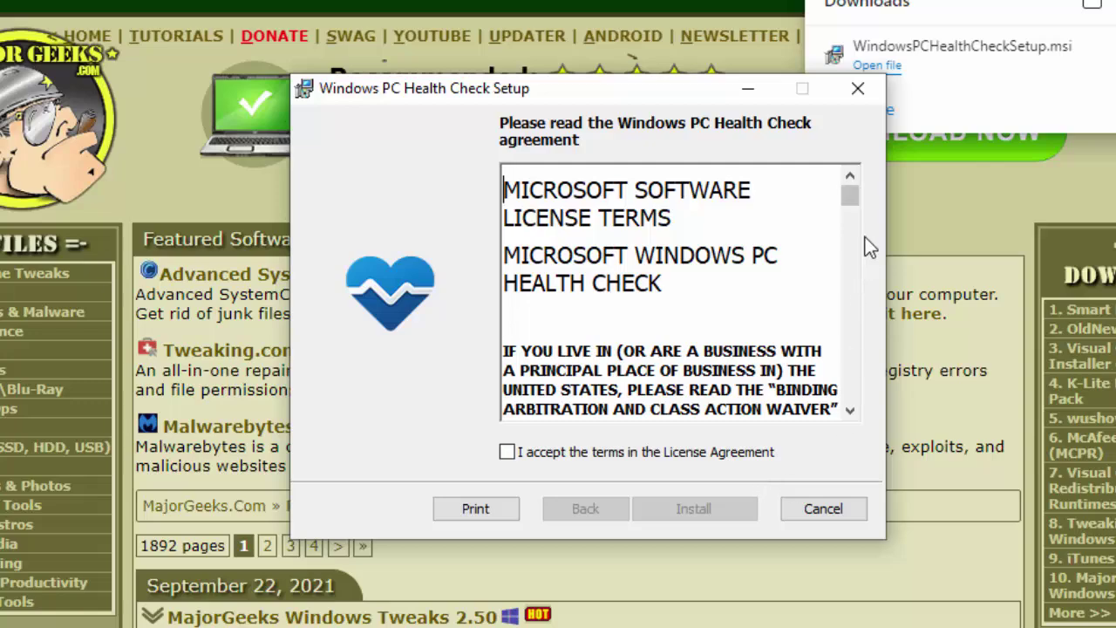
# Read through the Windows PC Health Check license agreement, accept its terms and install the program.
pyautogui.moveTo(854, 207); pyautogui.dragTo(844, 442)
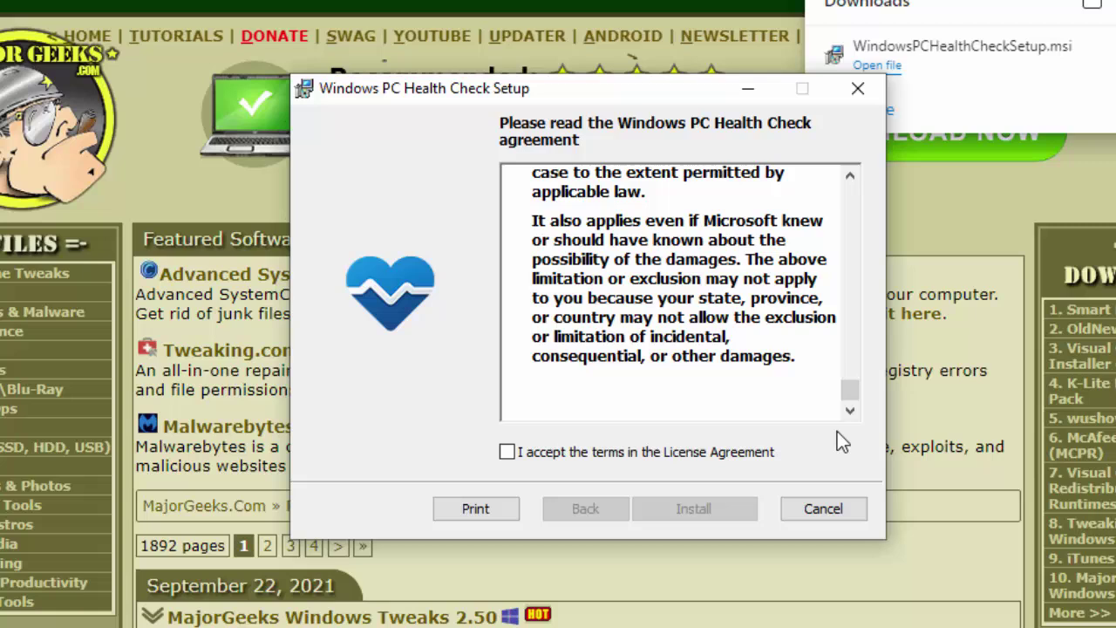
pyautogui.click(507, 452)
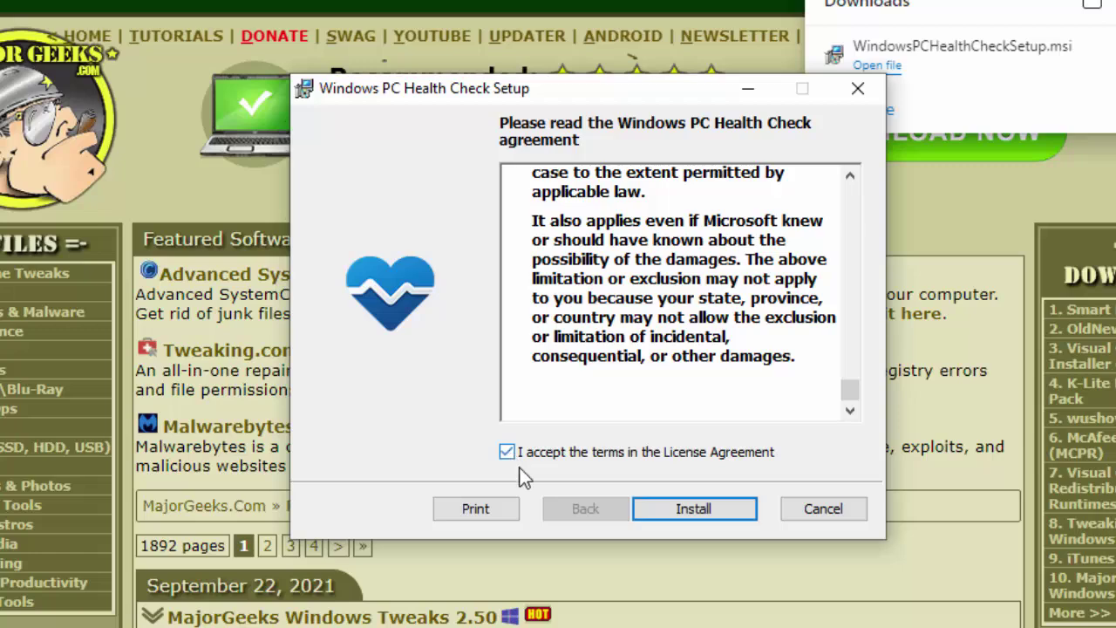
pyautogui.click(739, 514)
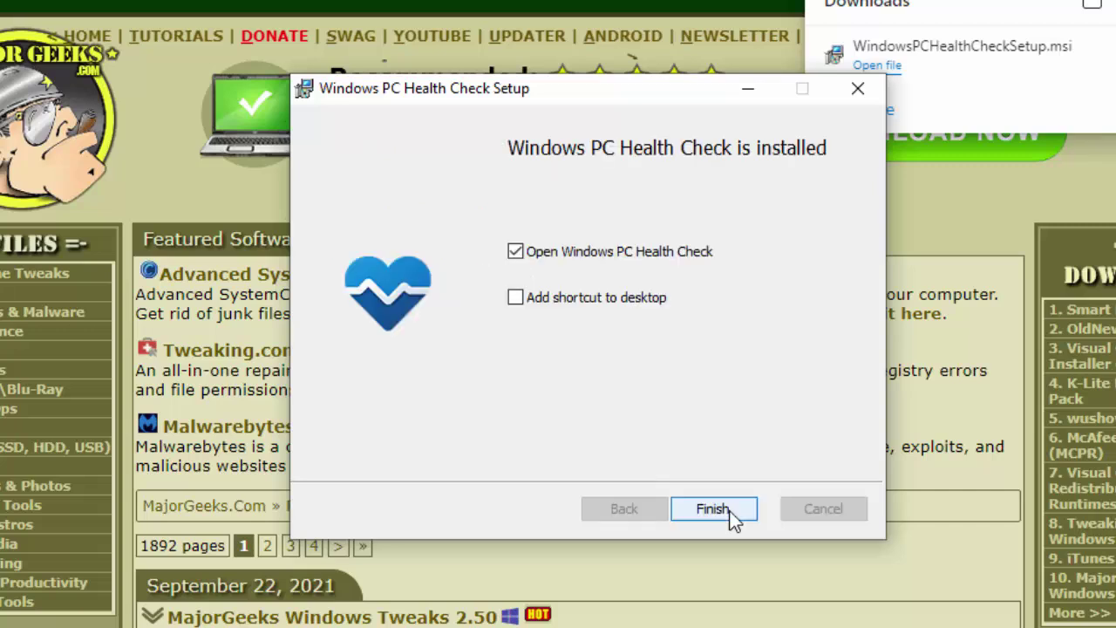
# Finish the setup with a desktop shortcut added and bring up the PC Health Check window.
pyautogui.click(517, 303)
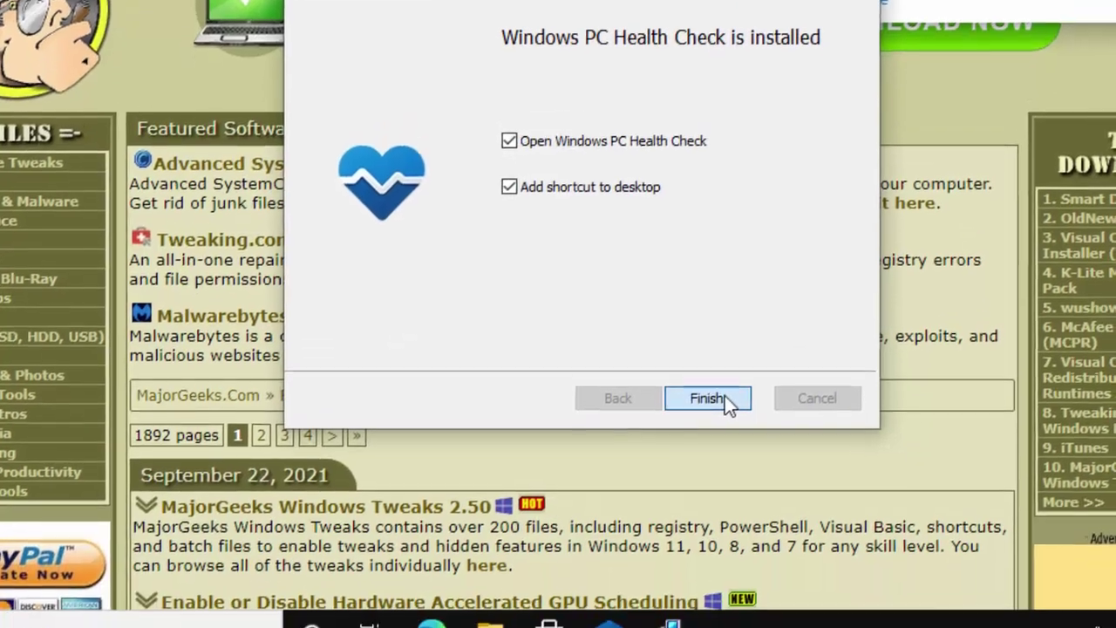
pyautogui.click(728, 510)
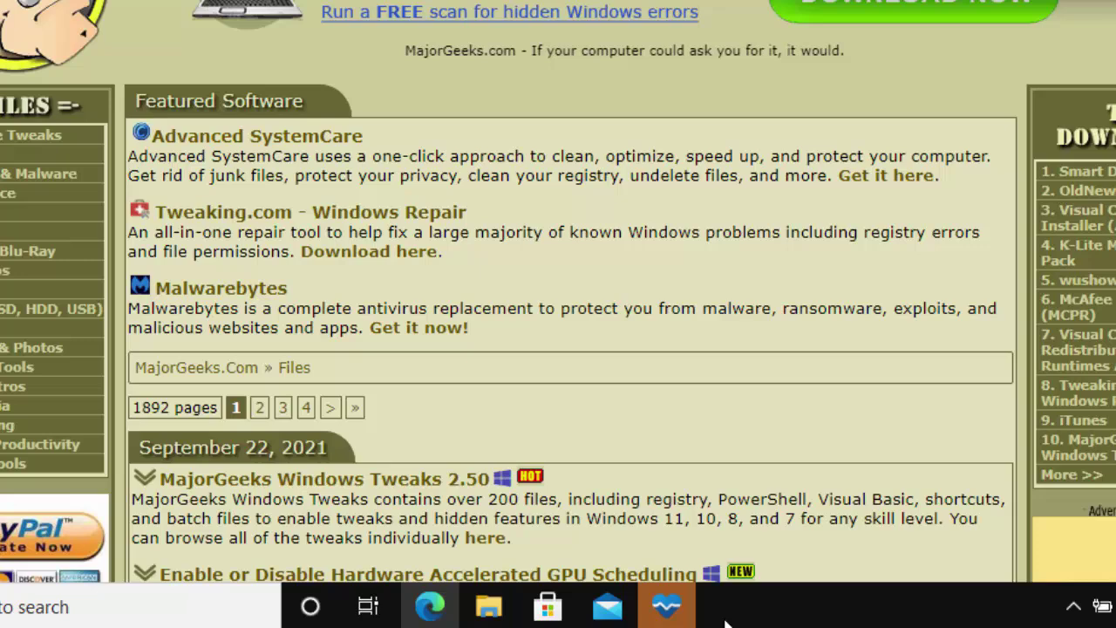
pyautogui.click(667, 611)
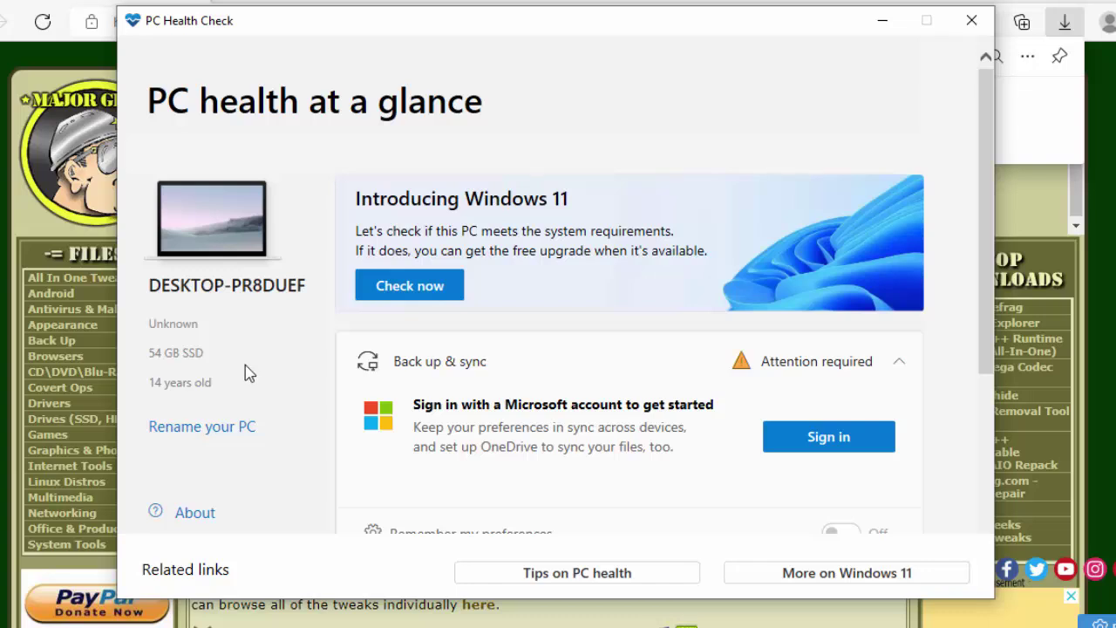
# Review the PC health overview sections and expand the Start-up time details.
pyautogui.scroll(-1, 245, 373)
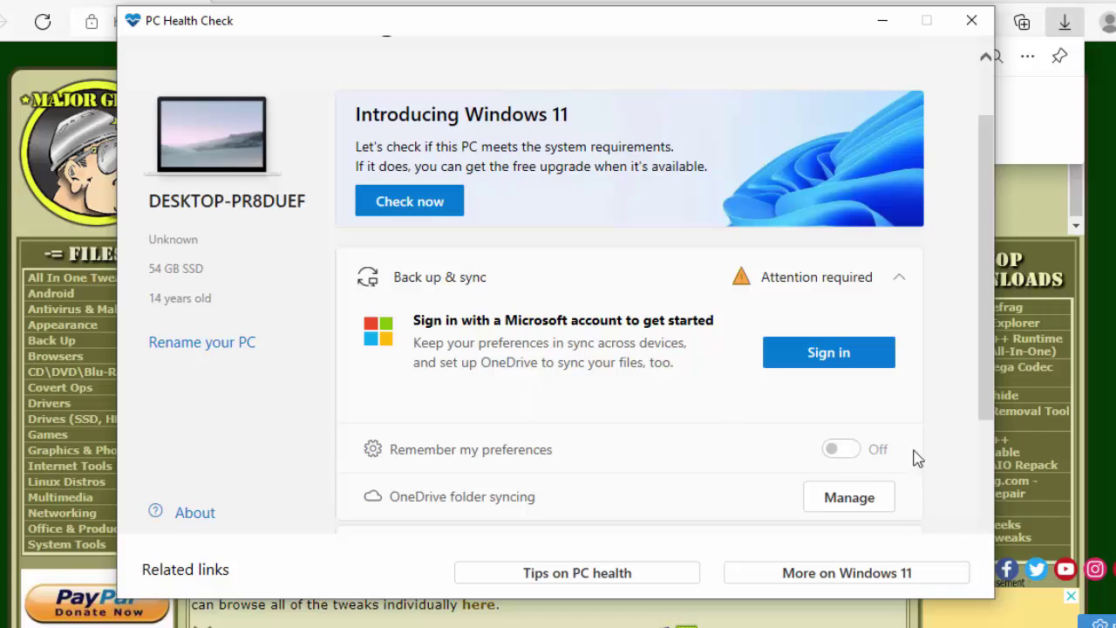
pyautogui.scroll(-1, 908, 448)
pyautogui.scroll(-2, 909, 446)
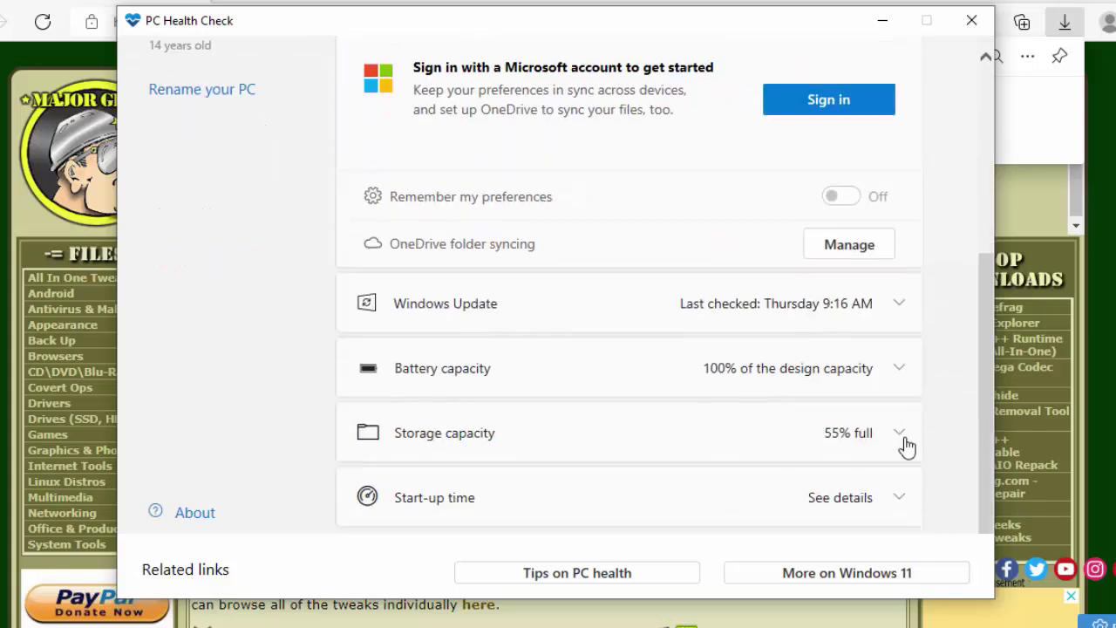
pyautogui.scroll(-1, 907, 446)
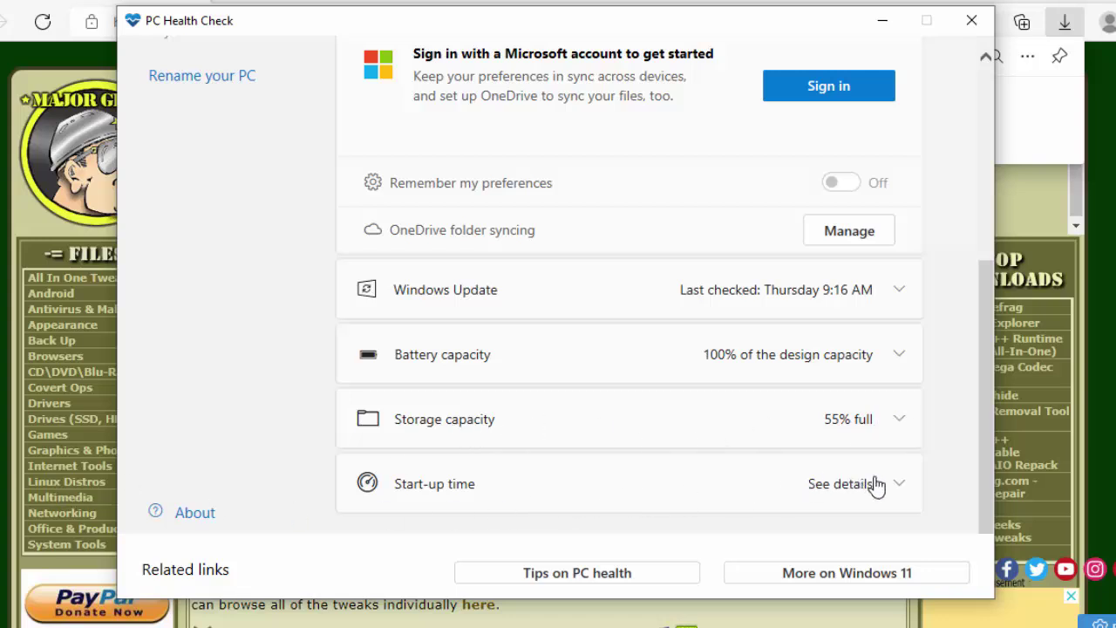
pyautogui.click(916, 471)
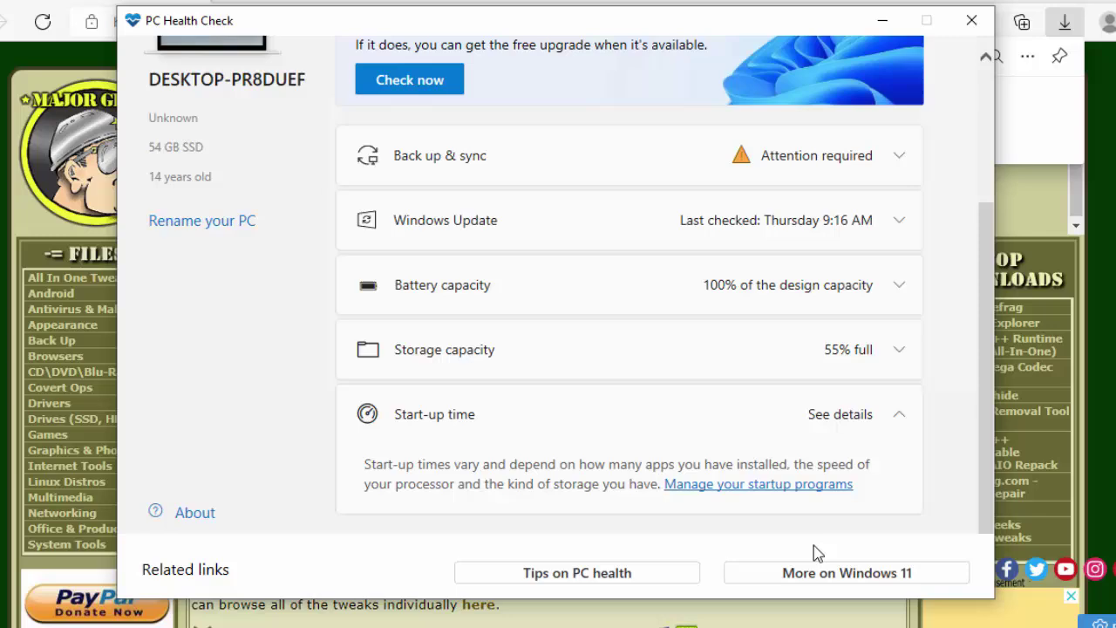
# Open the startup programs settings, review which apps start at login, and close the settings.
pyautogui.click(730, 485)
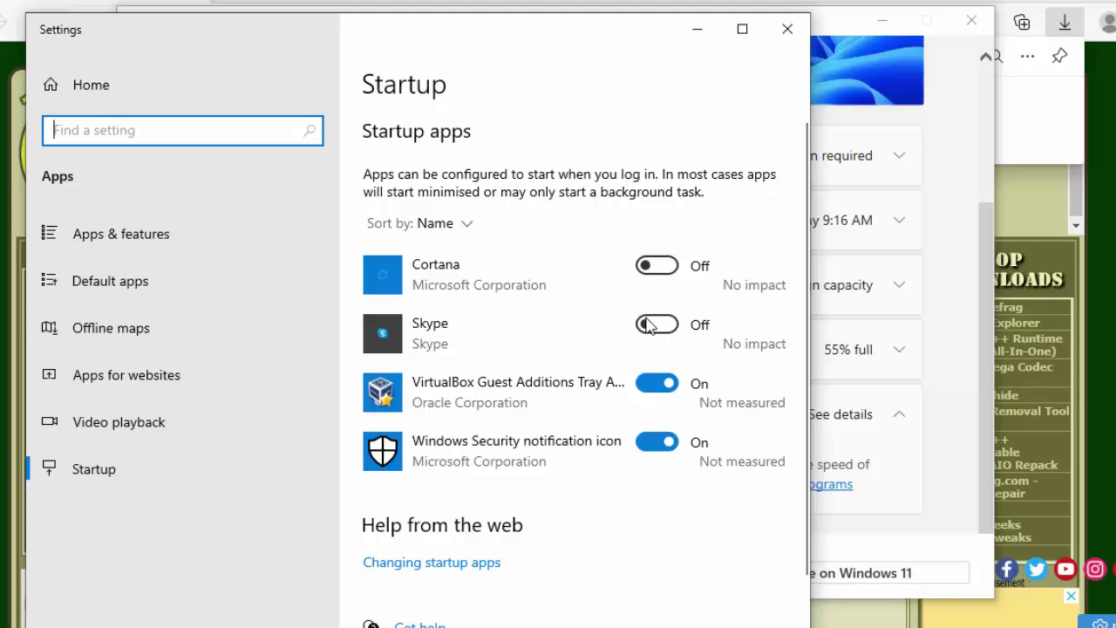
pyautogui.scroll(-1, 598, 249)
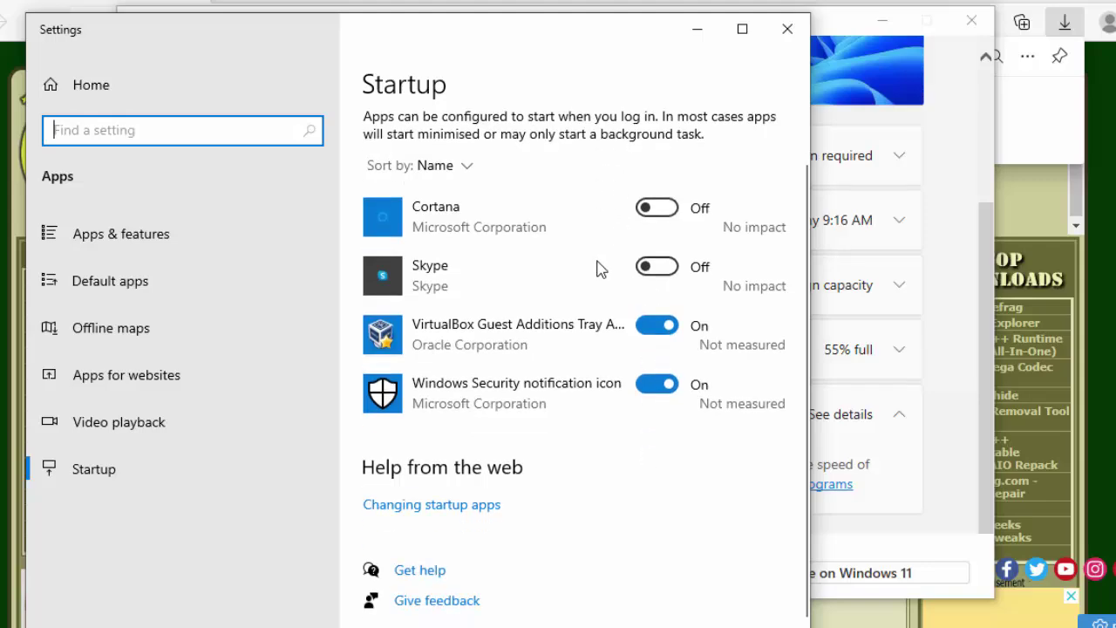
pyautogui.scroll(1, 600, 268)
pyautogui.click(787, 28)
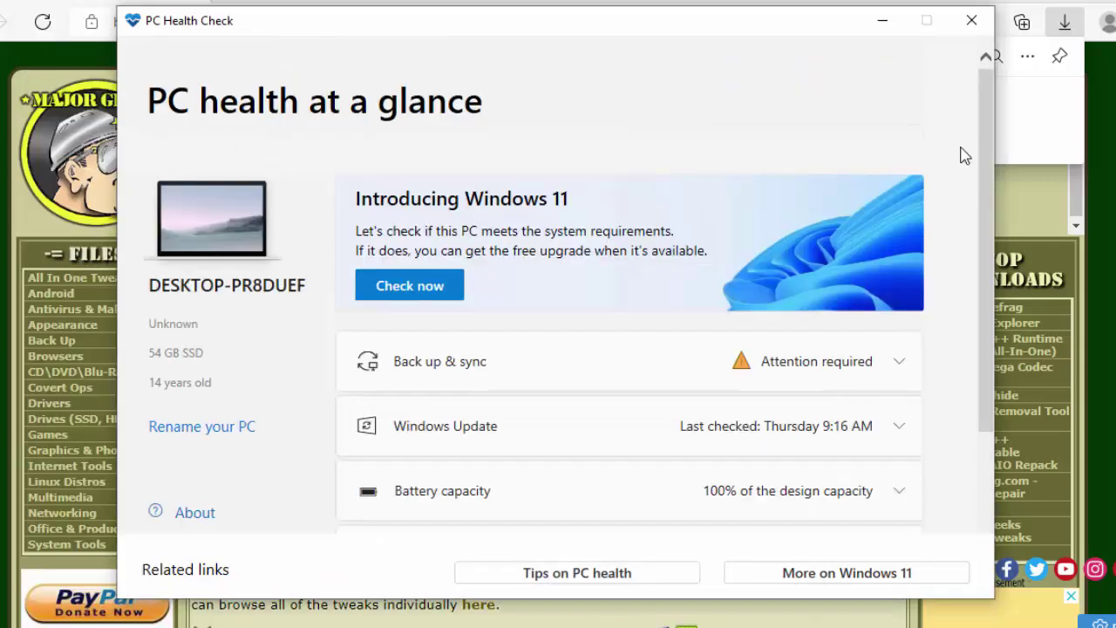
# Run the Windows 11 compatibility check and examine the complete list of requirement results.
pyautogui.click(403, 297)
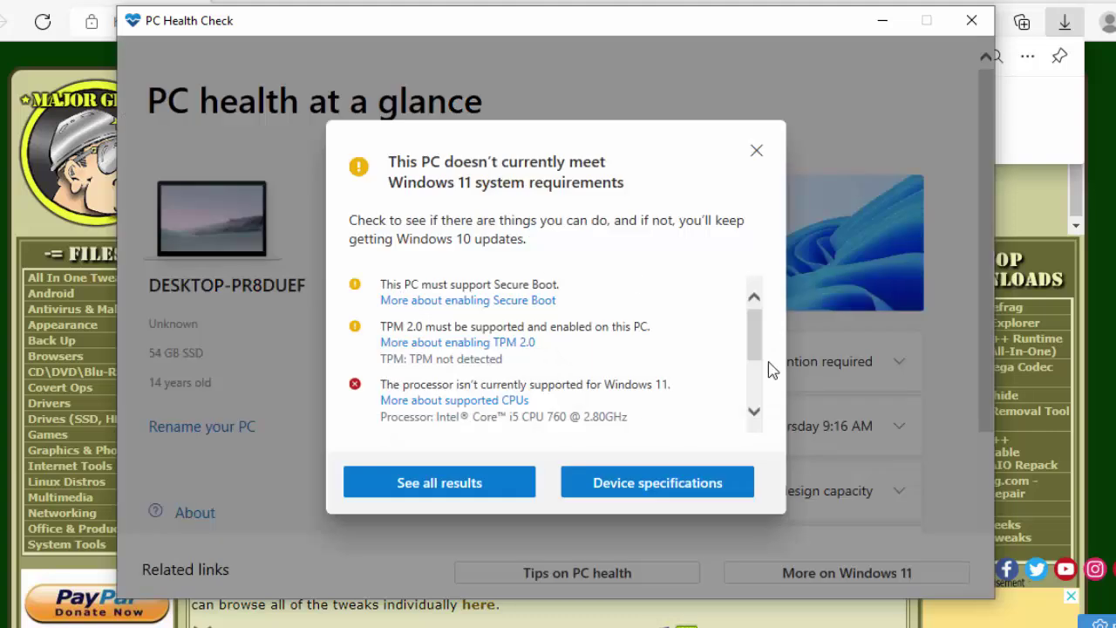
pyautogui.moveTo(755, 334); pyautogui.dragTo(755, 410)
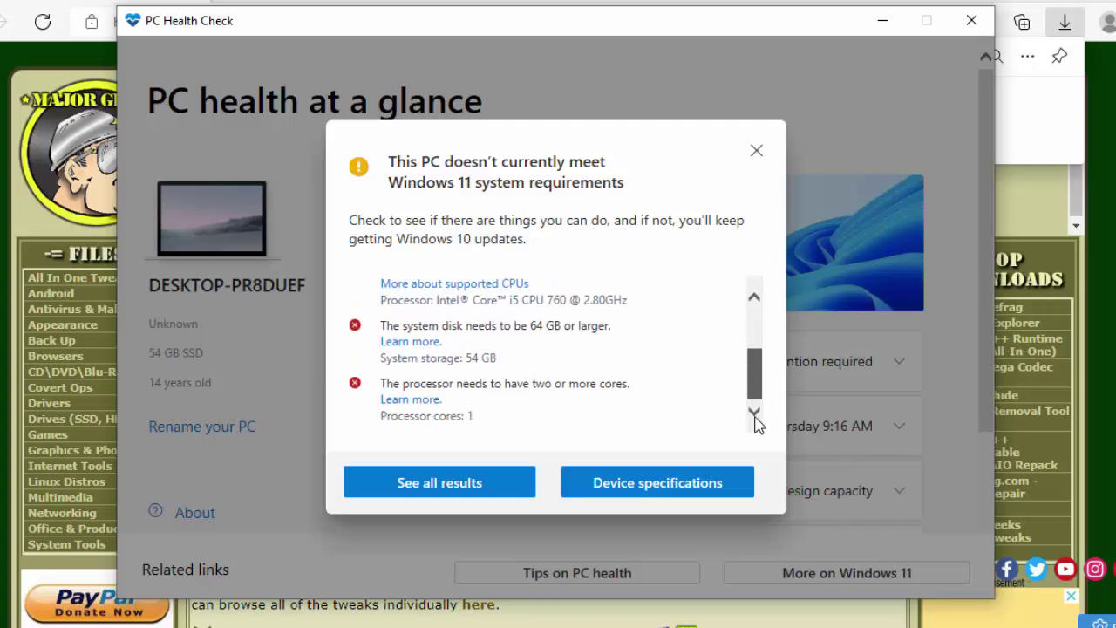
pyautogui.scroll(3, 756, 348)
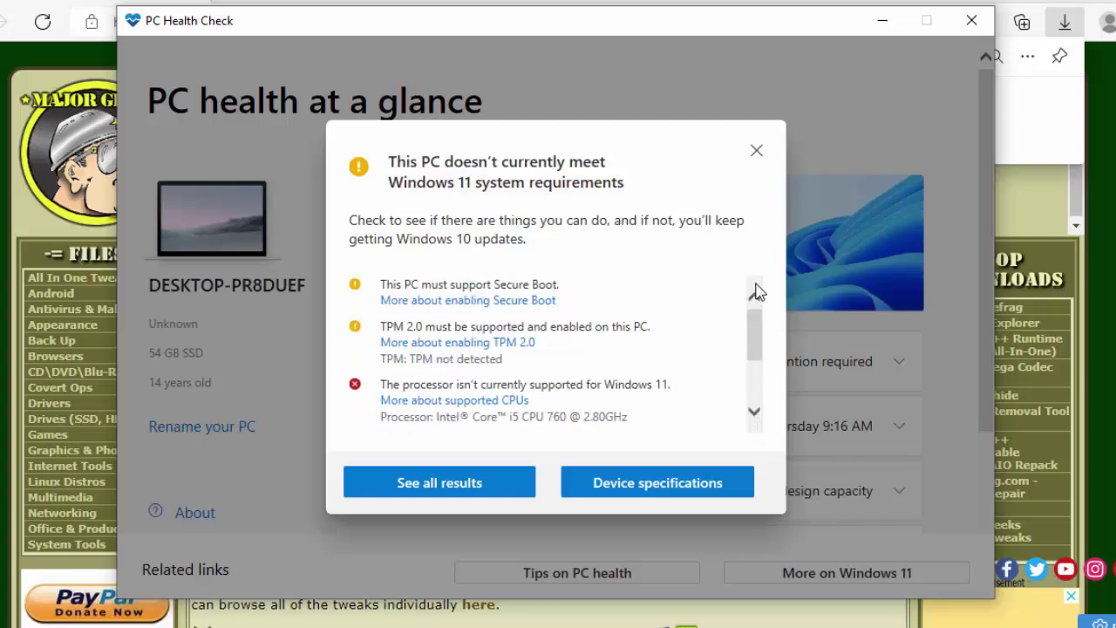
pyautogui.click(439, 480)
pyautogui.moveTo(759, 335); pyautogui.dragTo(750, 416)
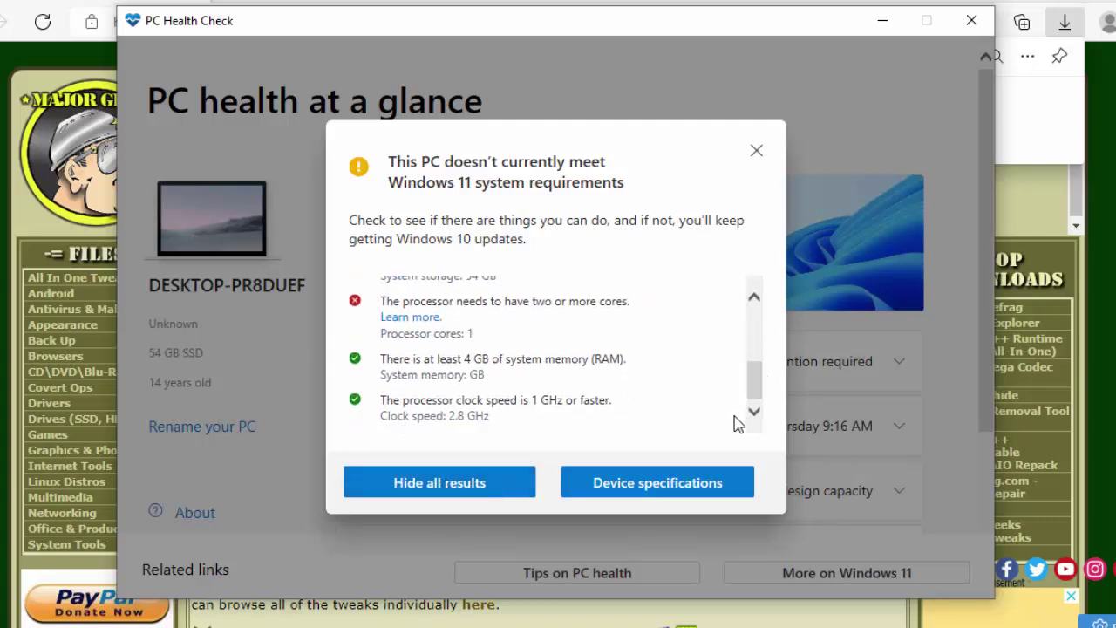
# Open the device specifications web page from the check results and read its Windows 11 compatibility notice.
pyautogui.click(633, 490)
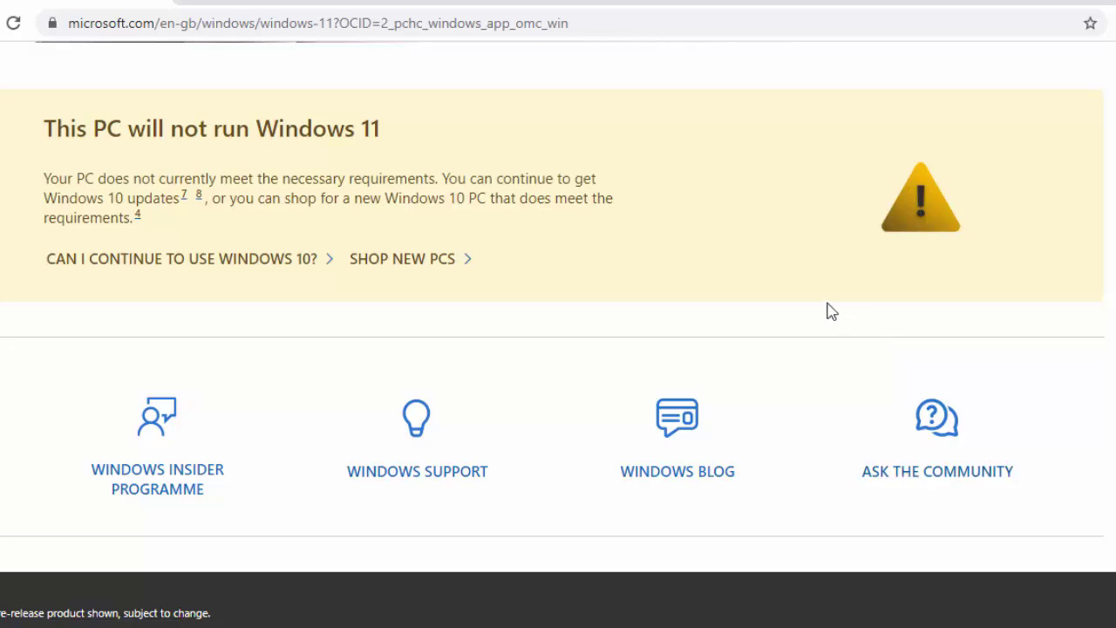
pyautogui.scroll(-1, 825, 314)
pyautogui.scroll(1, 825, 314)
pyautogui.scroll(-1, 825, 314)
pyautogui.scroll(2, 825, 314)
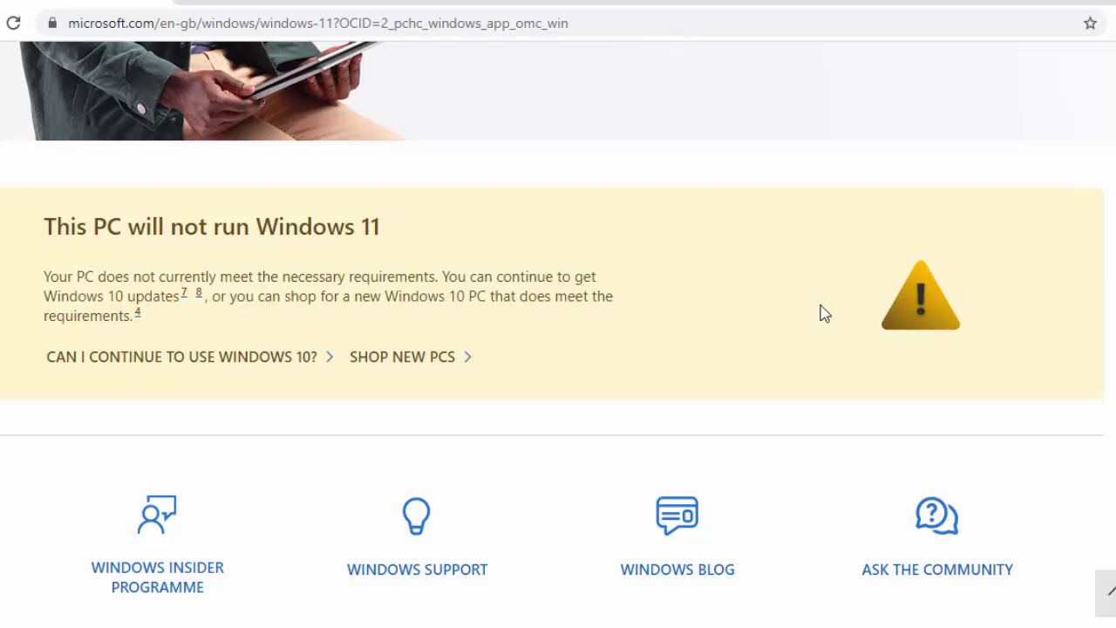
pyautogui.scroll(-1, 824, 314)
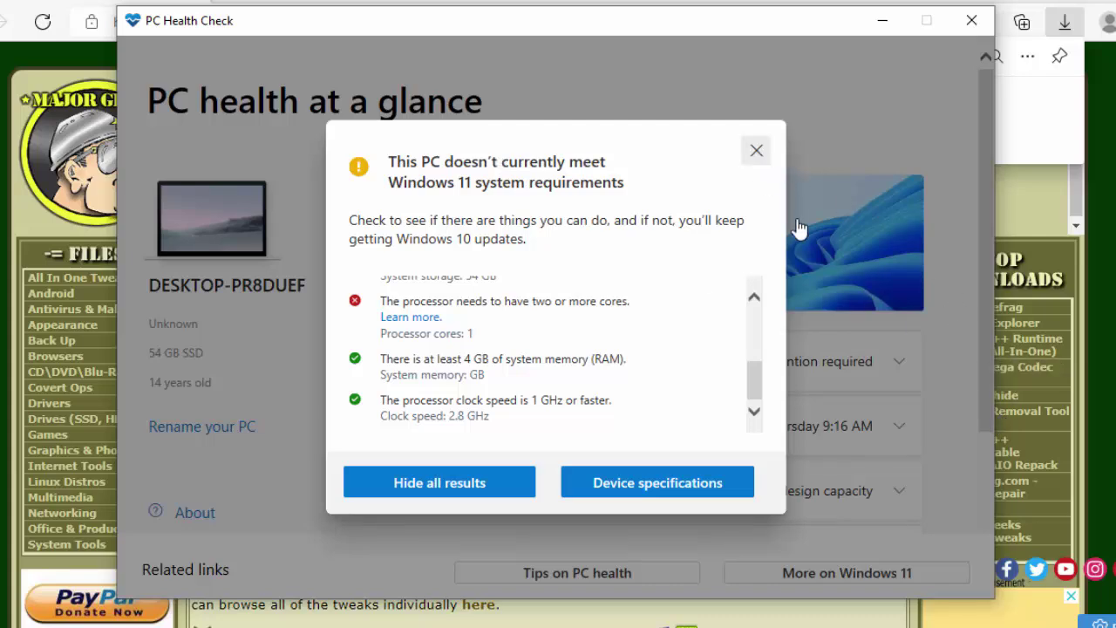
# Dismiss the compatibility results and close both PC Health Check and the Edge browser.
pyautogui.click(756, 157)
pyautogui.scroll(-3, 846, 342)
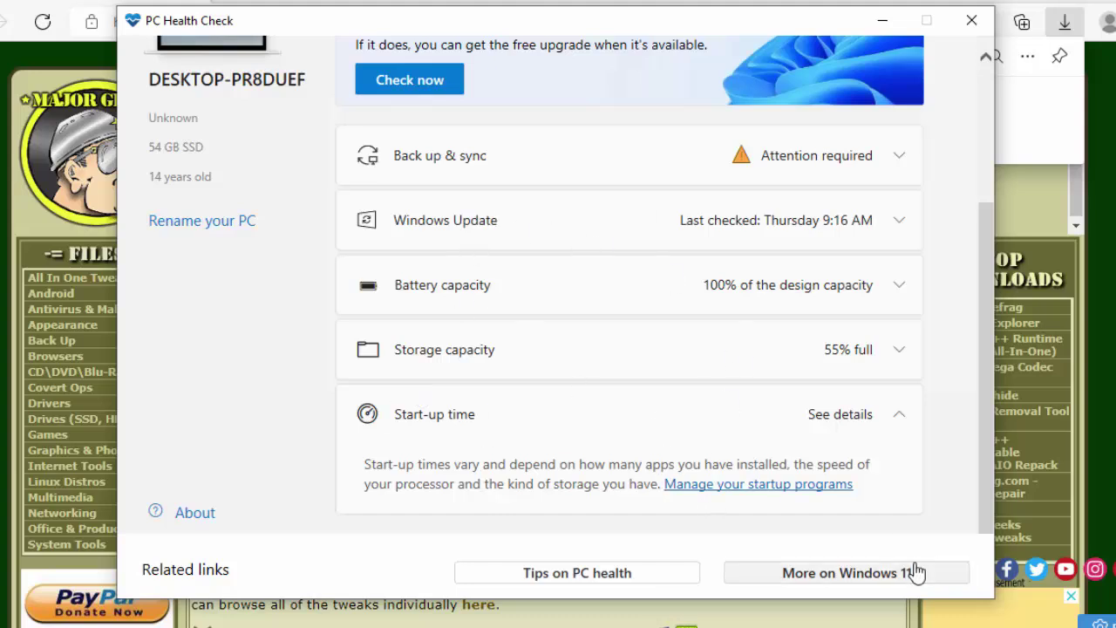
pyautogui.click(972, 27)
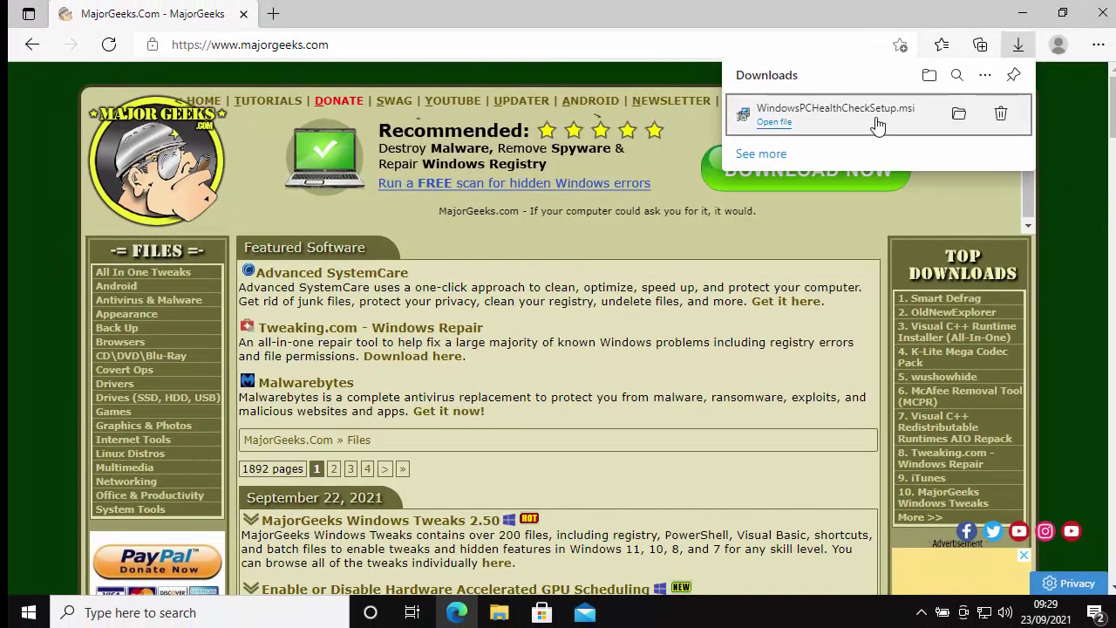
pyautogui.click(1103, 19)
pyautogui.click(1102, 19)
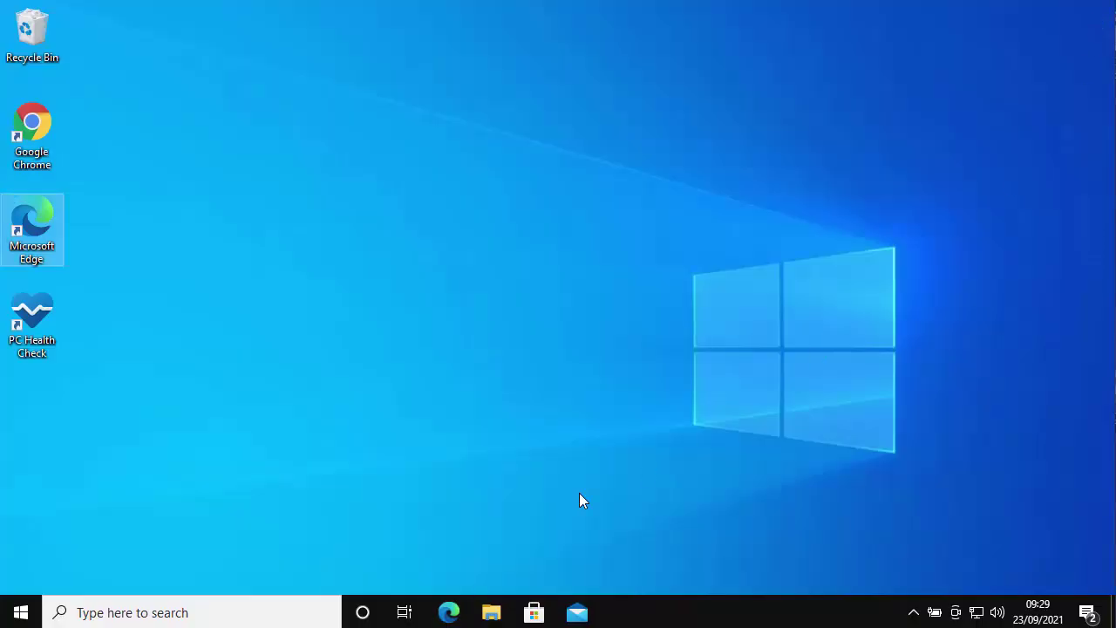
# Delete the WindowsPCHealthCheckSetup installer from the Downloads folder and close File Explorer.
pyautogui.click(492, 614)
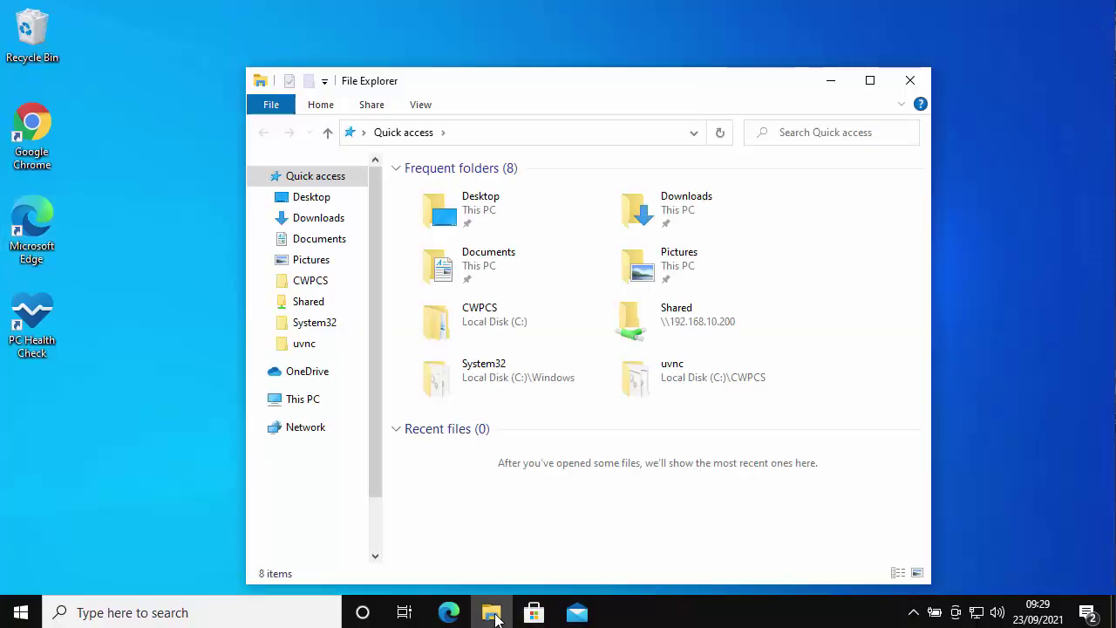
pyautogui.click(311, 220)
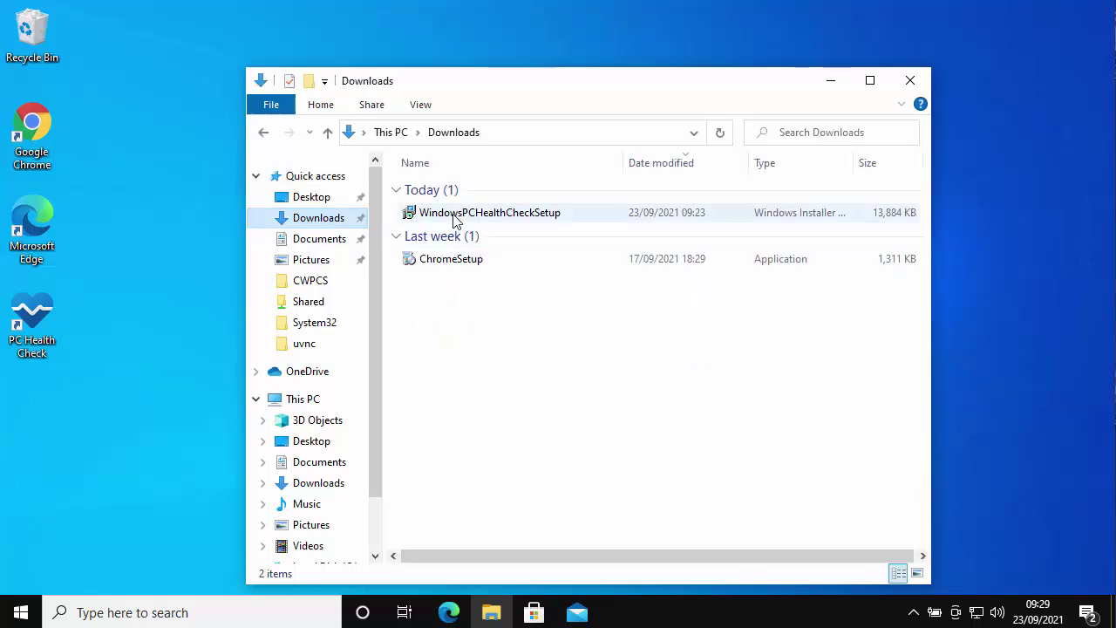
pyautogui.click(454, 220)
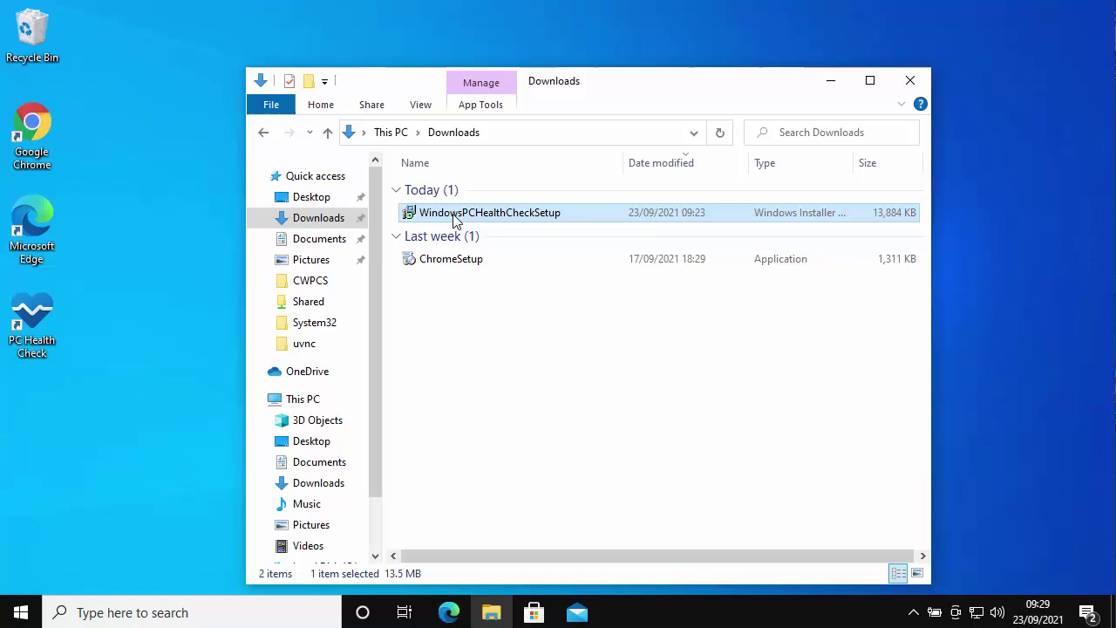
pyautogui.press('Delete')
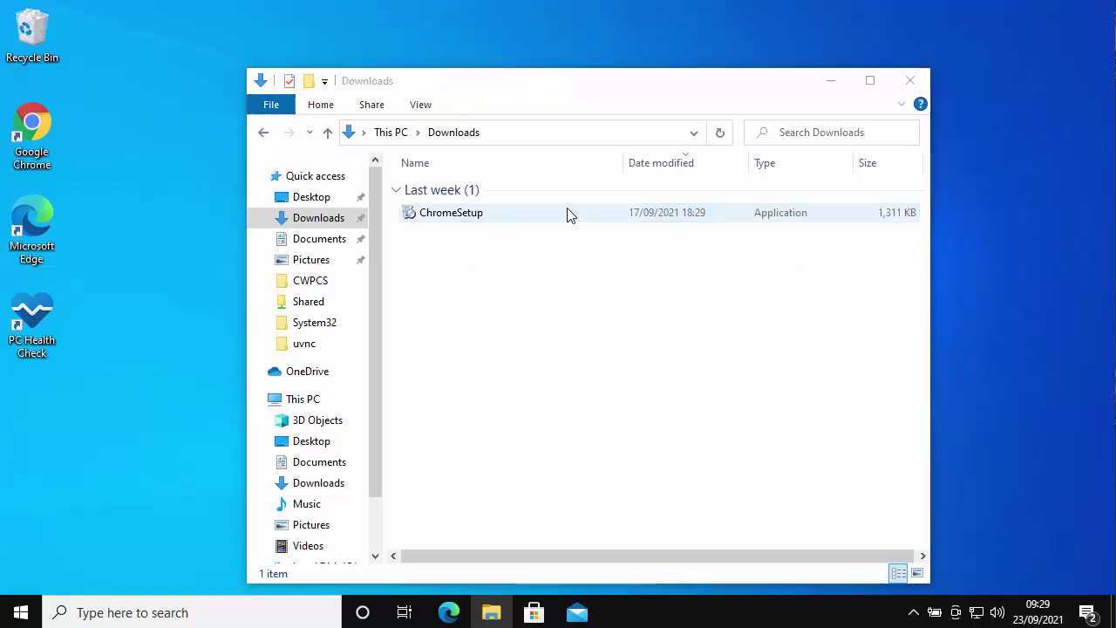
pyautogui.click(911, 81)
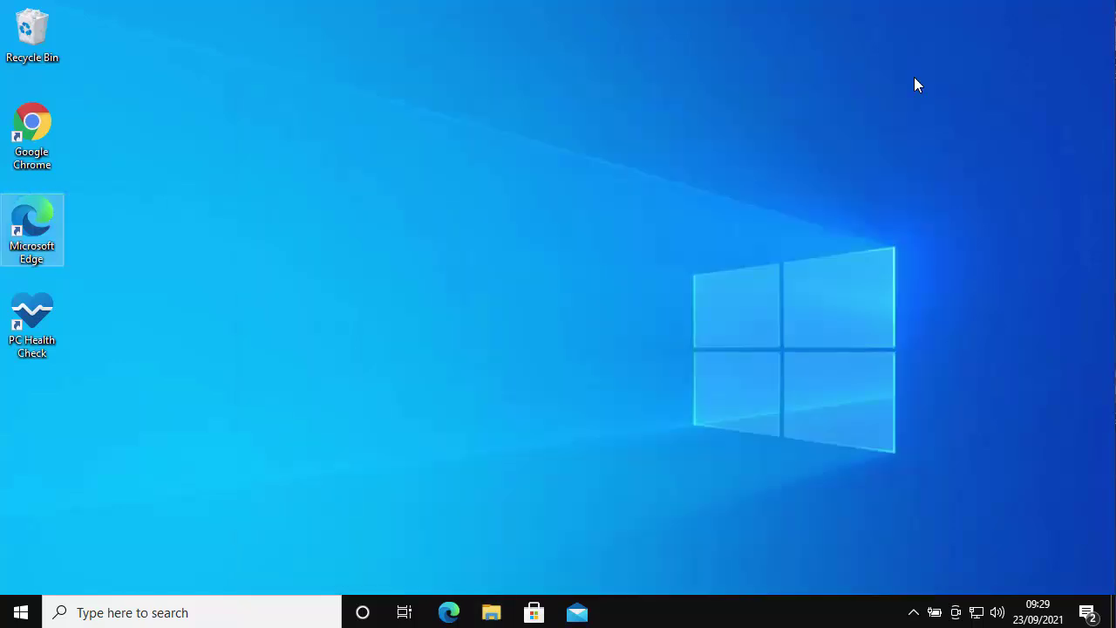